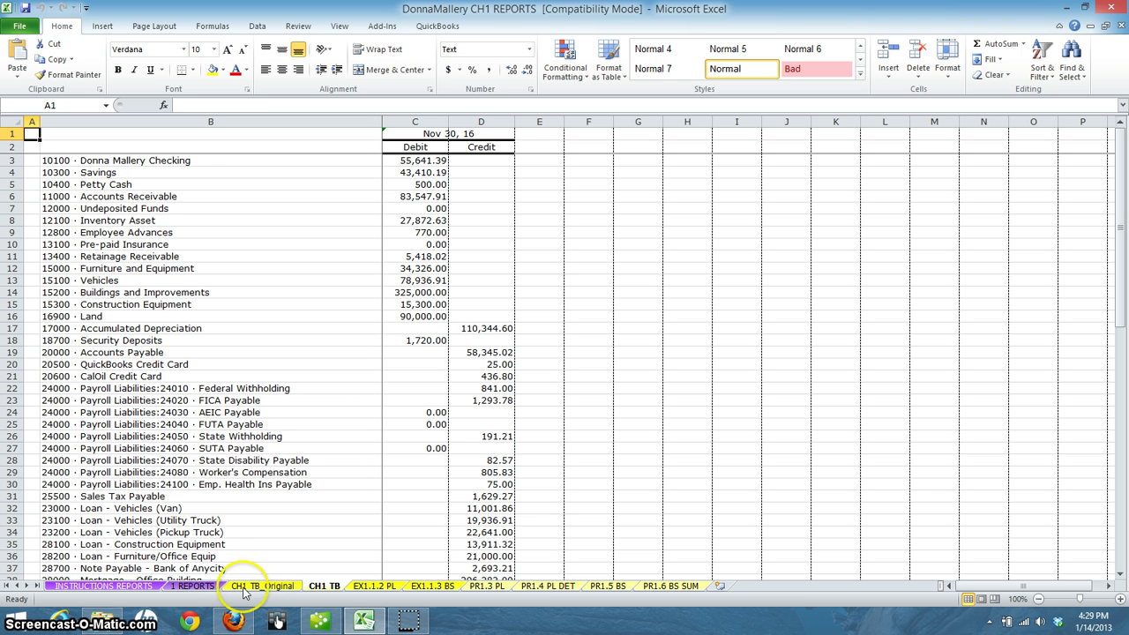
Delete the CH1 TB_Original worksheet from the Chapter 1 reports workbook and confirm the permanent deletion.
click(293, 607)
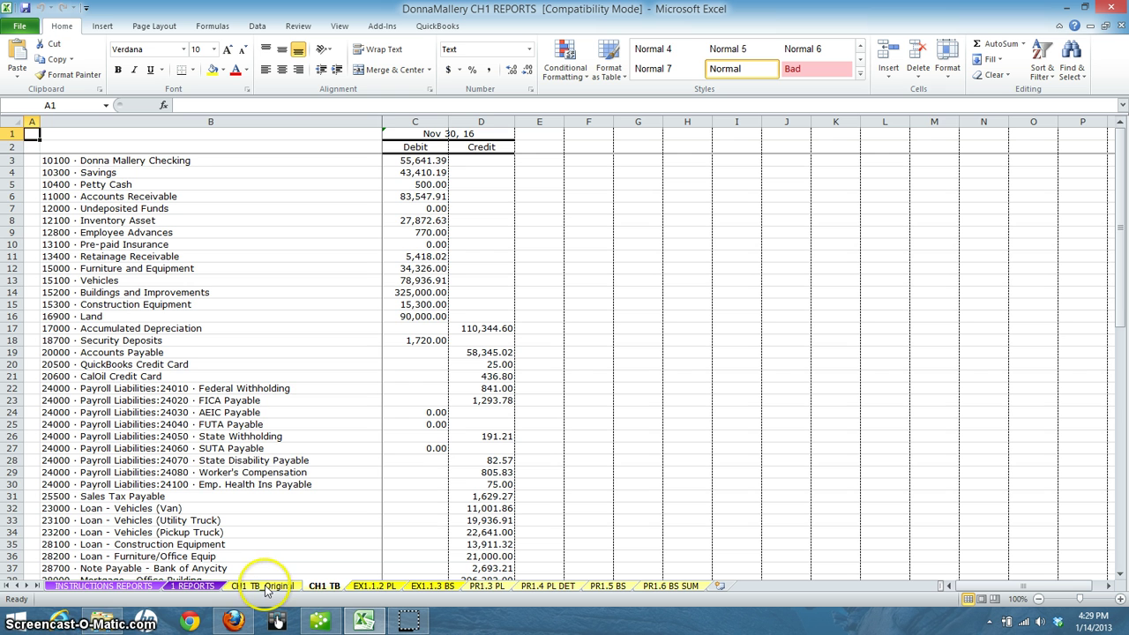
right_click(267, 589)
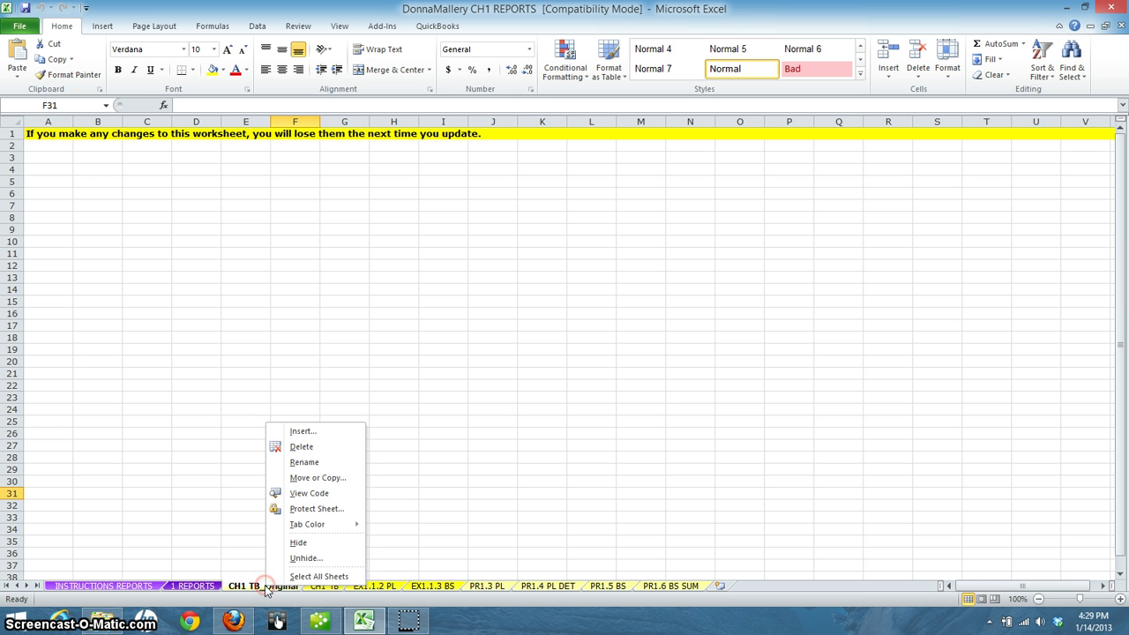
click(306, 450)
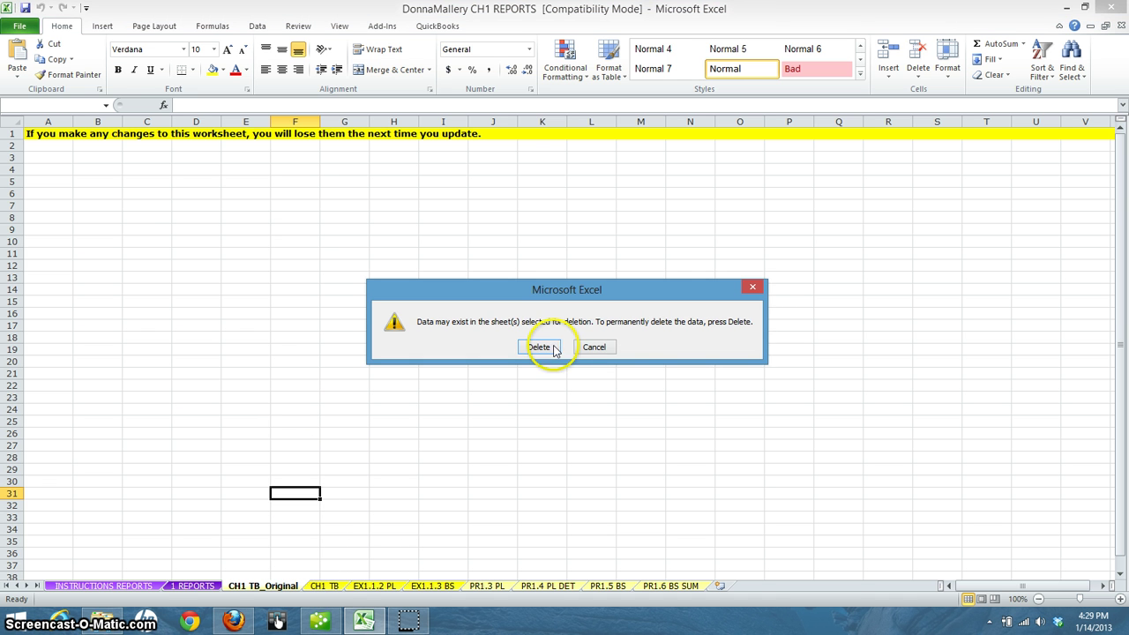
click(538, 347)
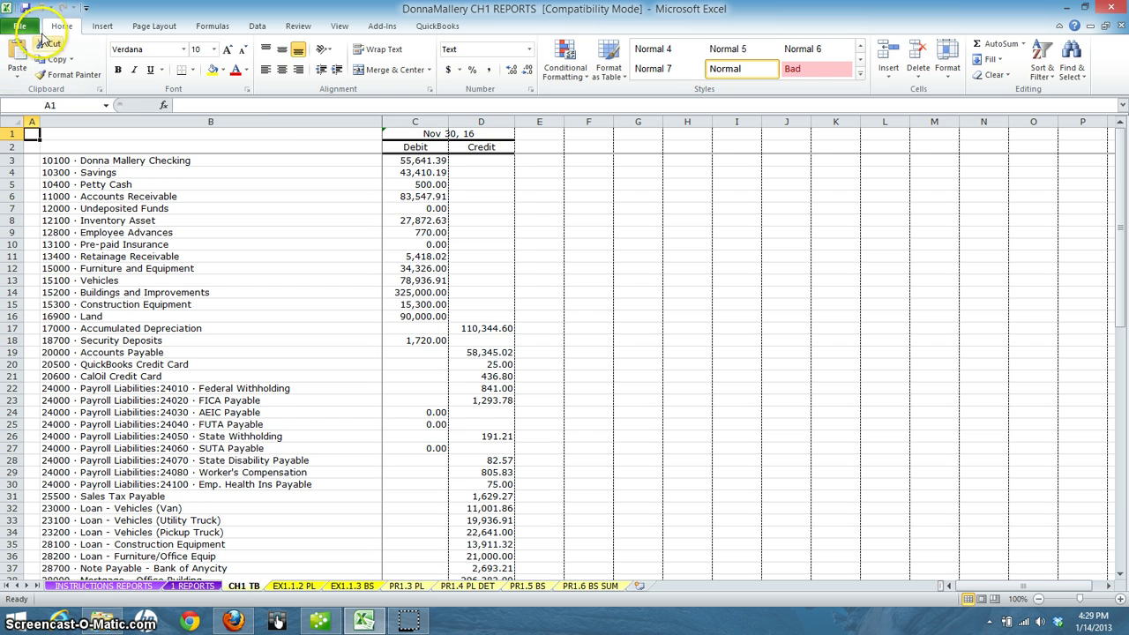
Save the Chapter 1 reports workbook under its existing name and close Excel.
click(19, 27)
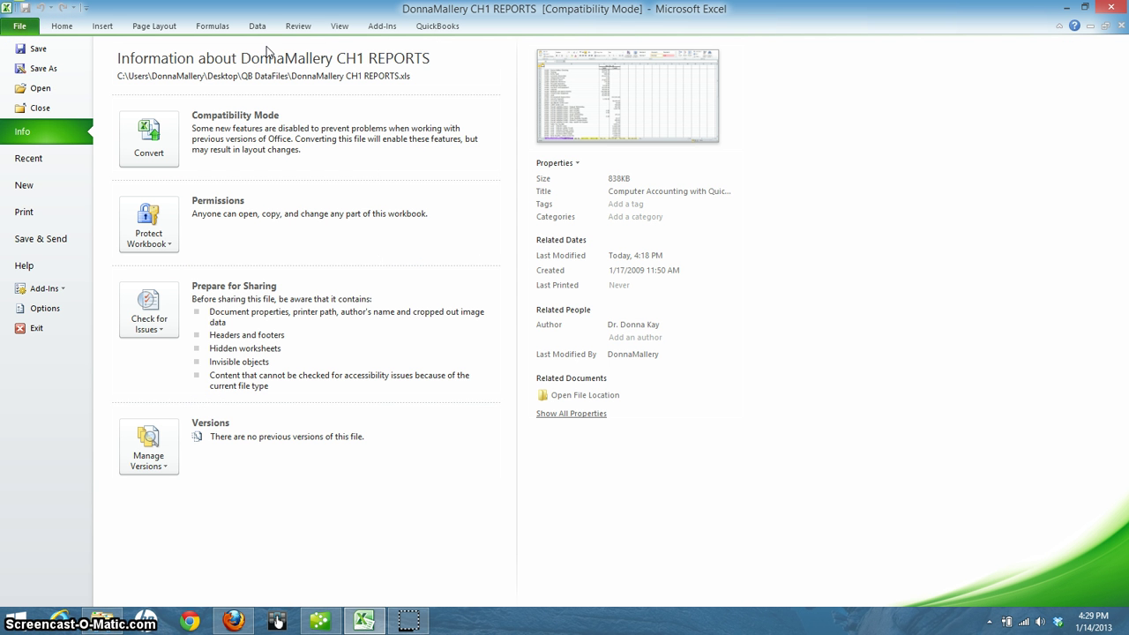
click(38, 49)
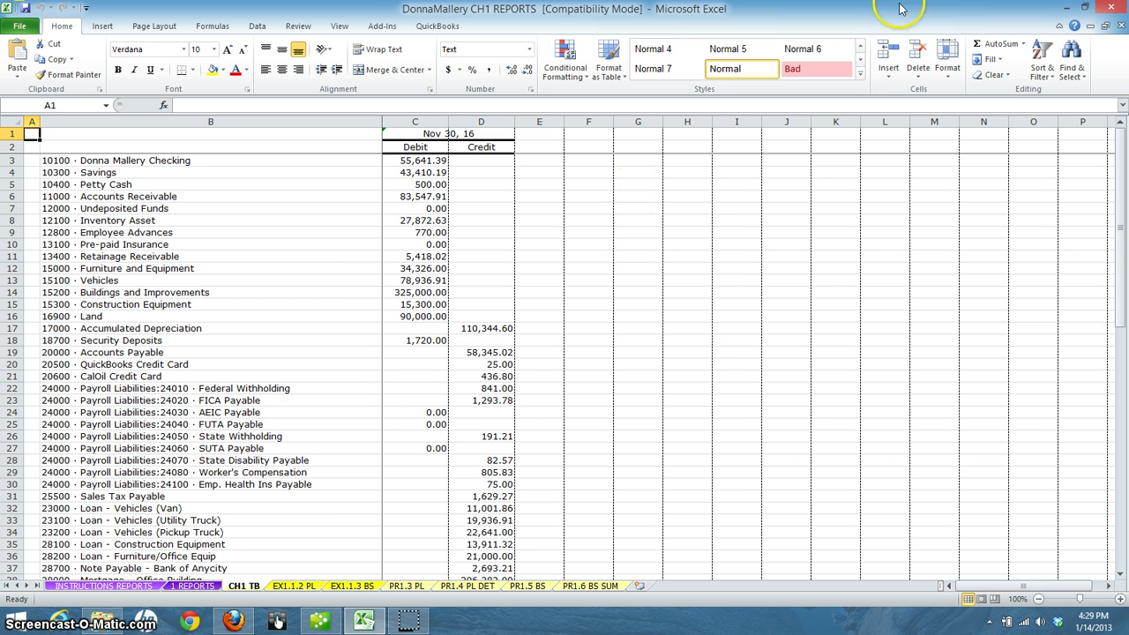
click(1114, 7)
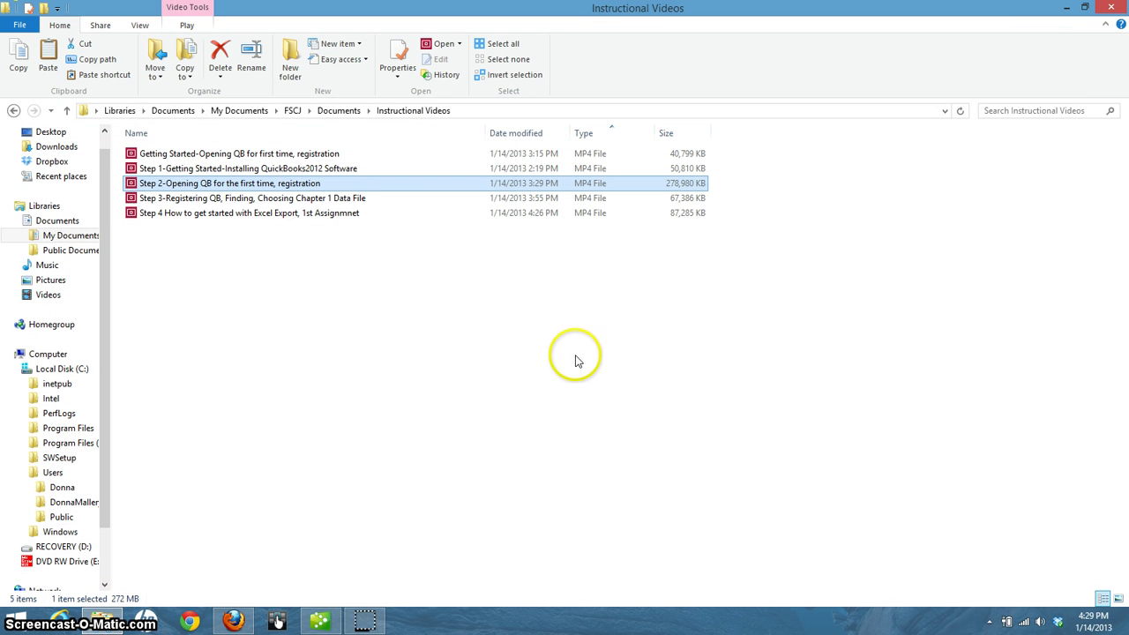
Switch to QuickBooks and close the Trial Balance report window.
click(319, 621)
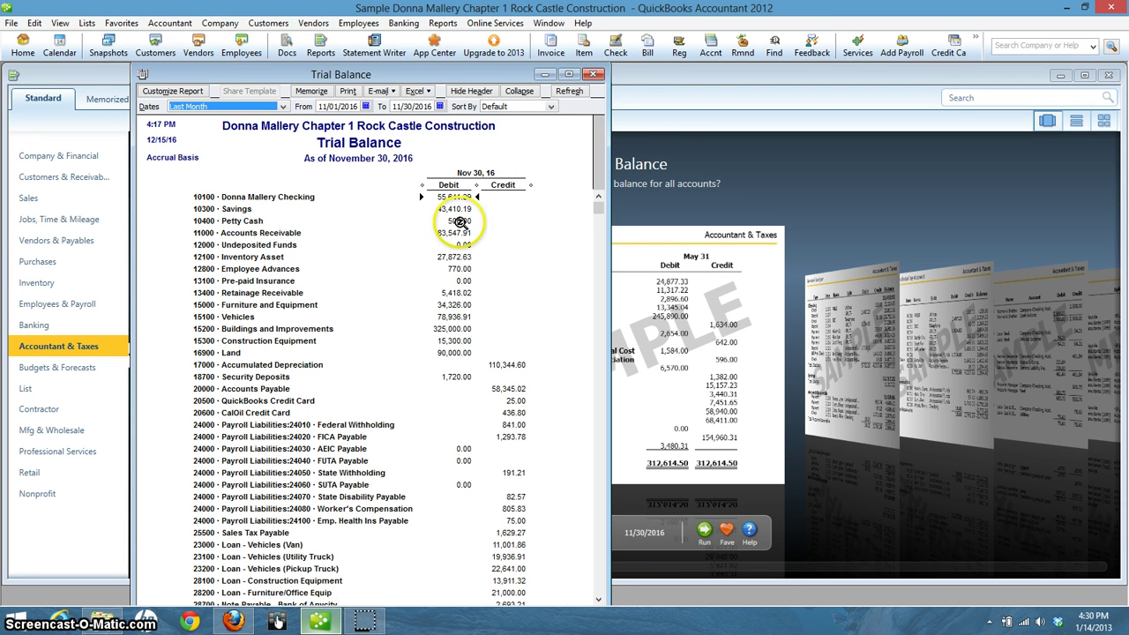
click(595, 74)
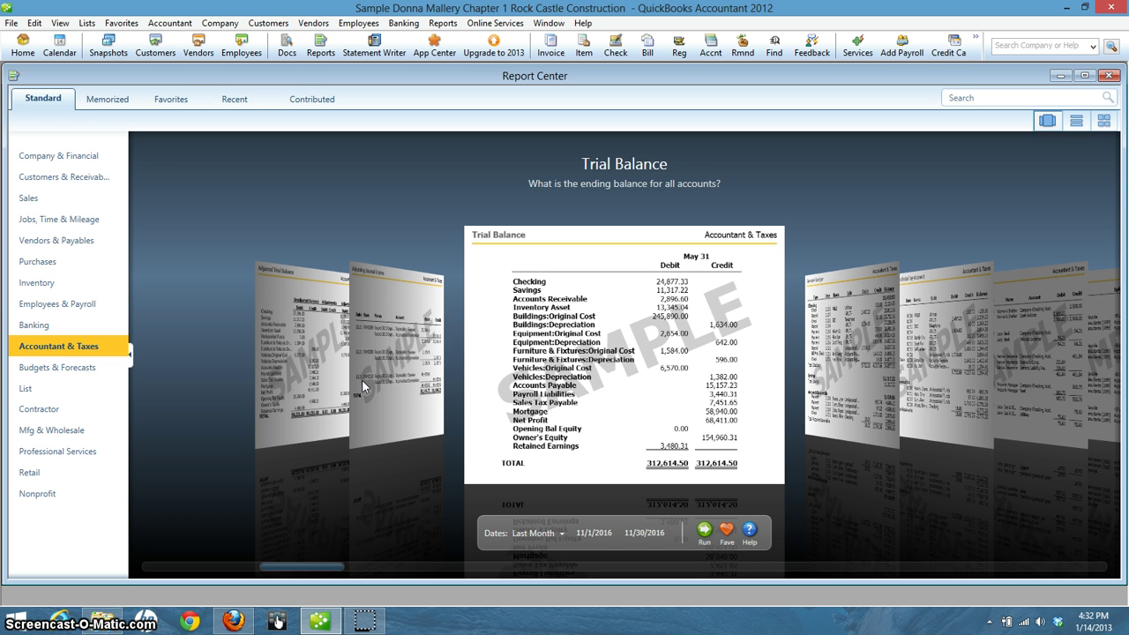
Start creating a backup of the company file as a local backup and proceed to the backup options.
click(10, 24)
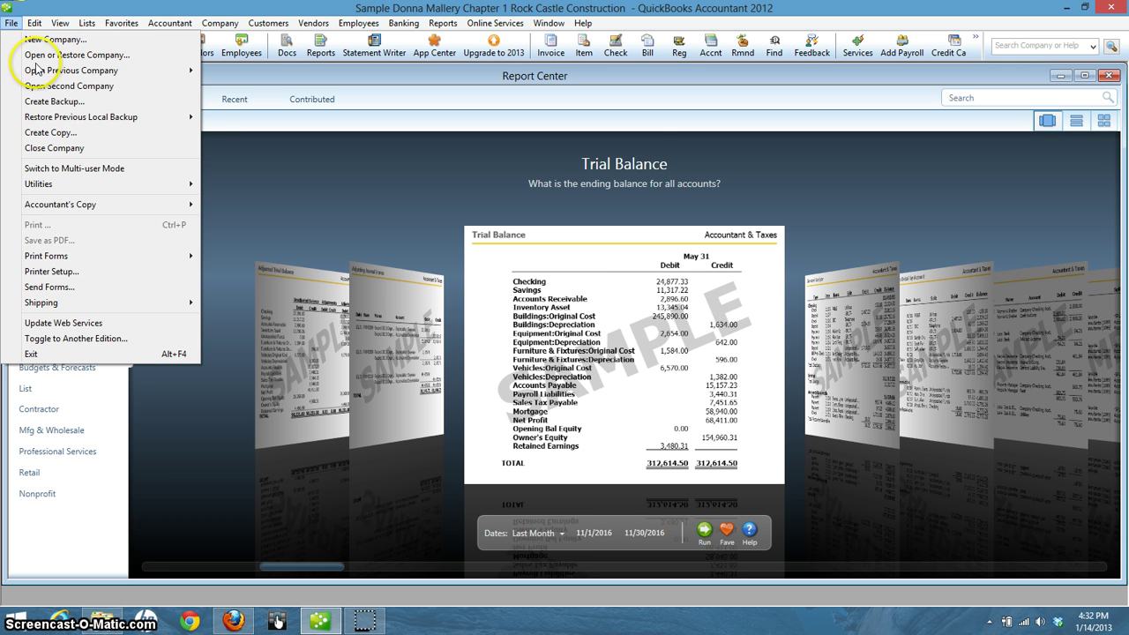
click(71, 103)
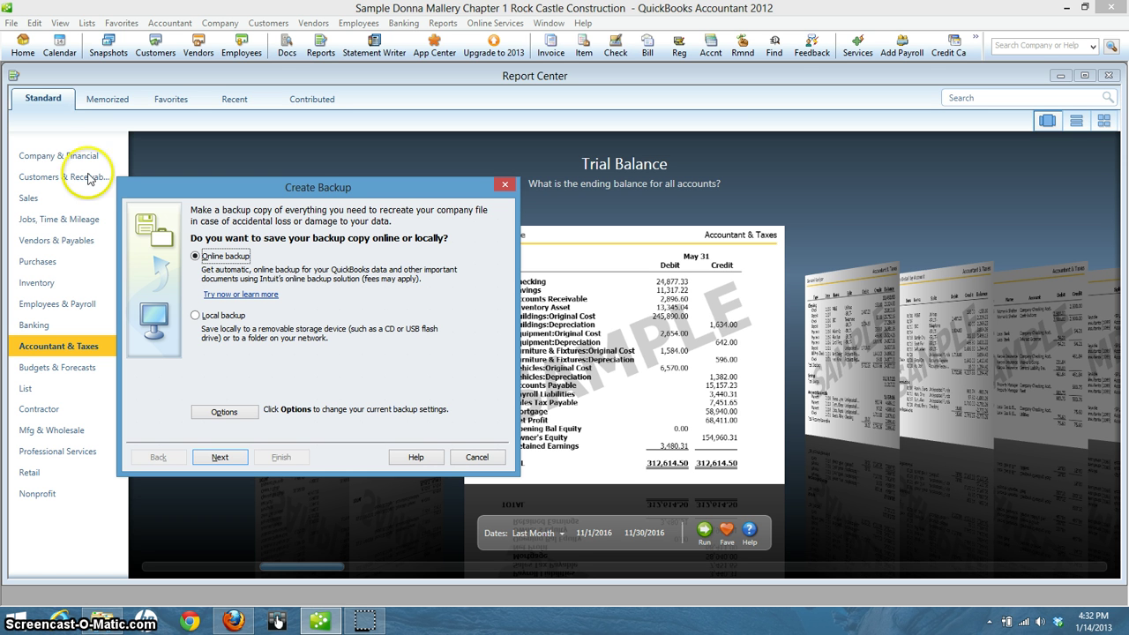
click(195, 315)
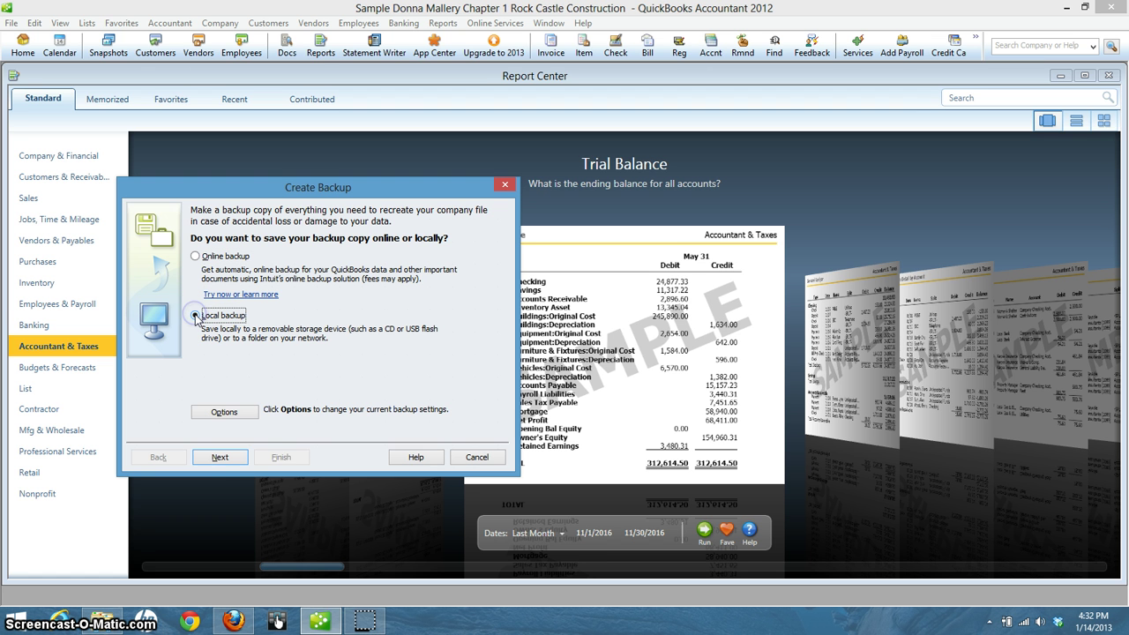
click(222, 459)
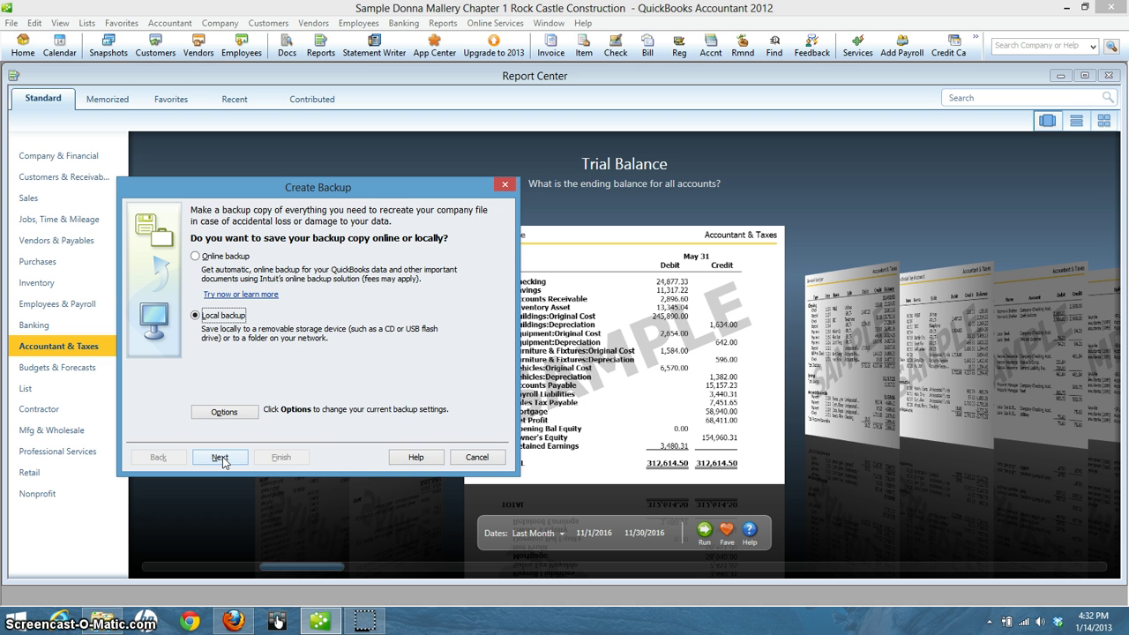
click(222, 458)
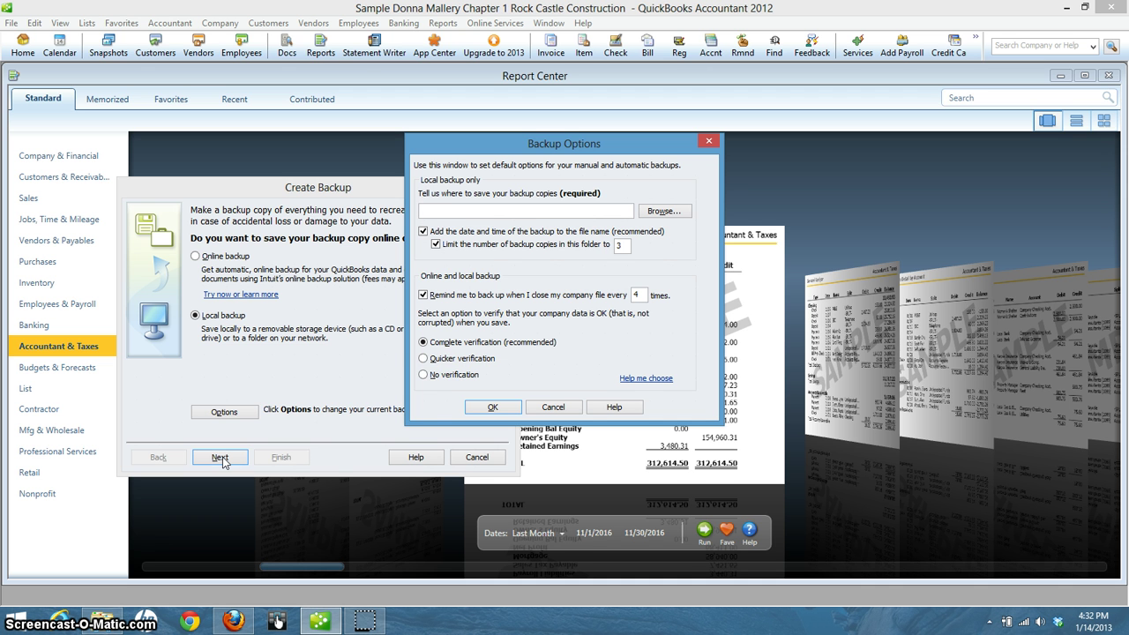
Choose the desktop folder QB DataFiles as the location for the local backup copies.
click(433, 361)
click(663, 212)
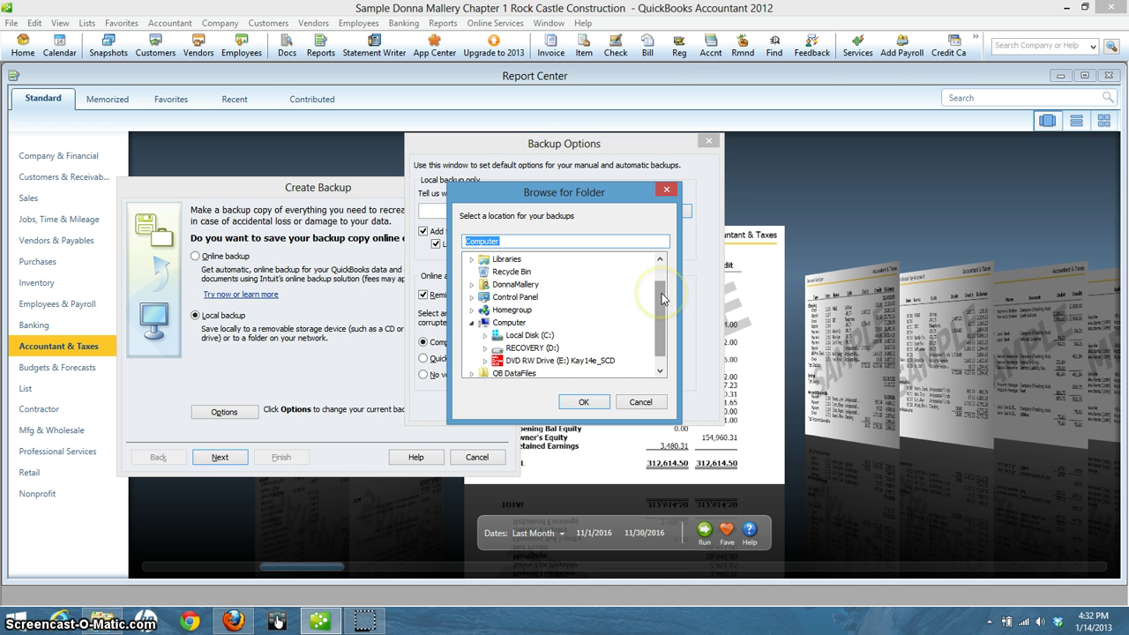
drag(663, 302, 660, 325)
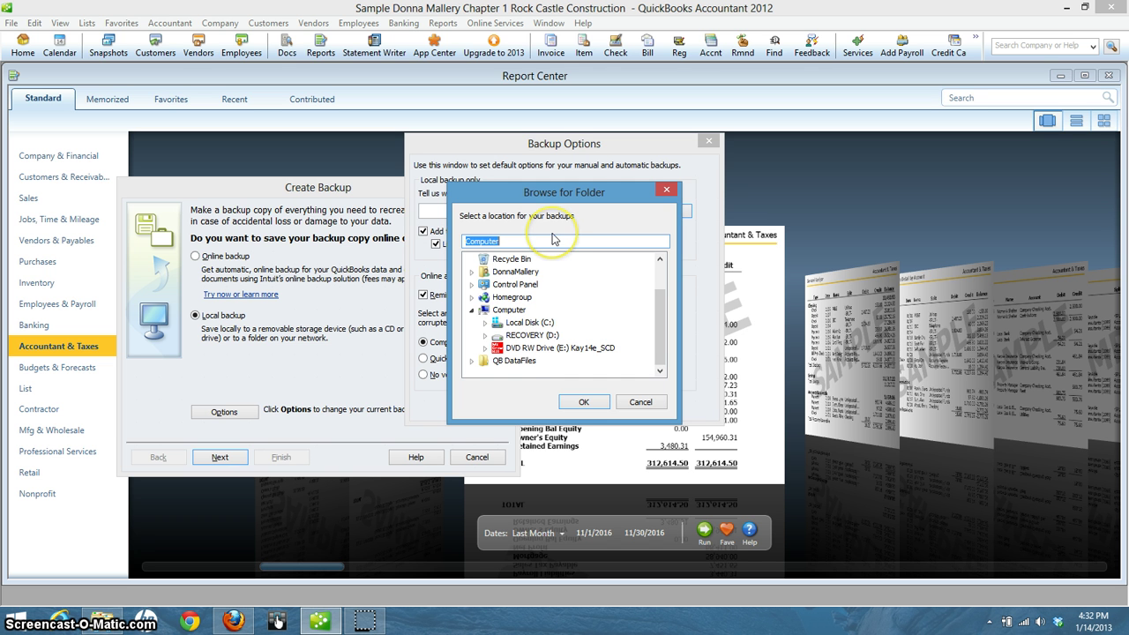
double_click(511, 361)
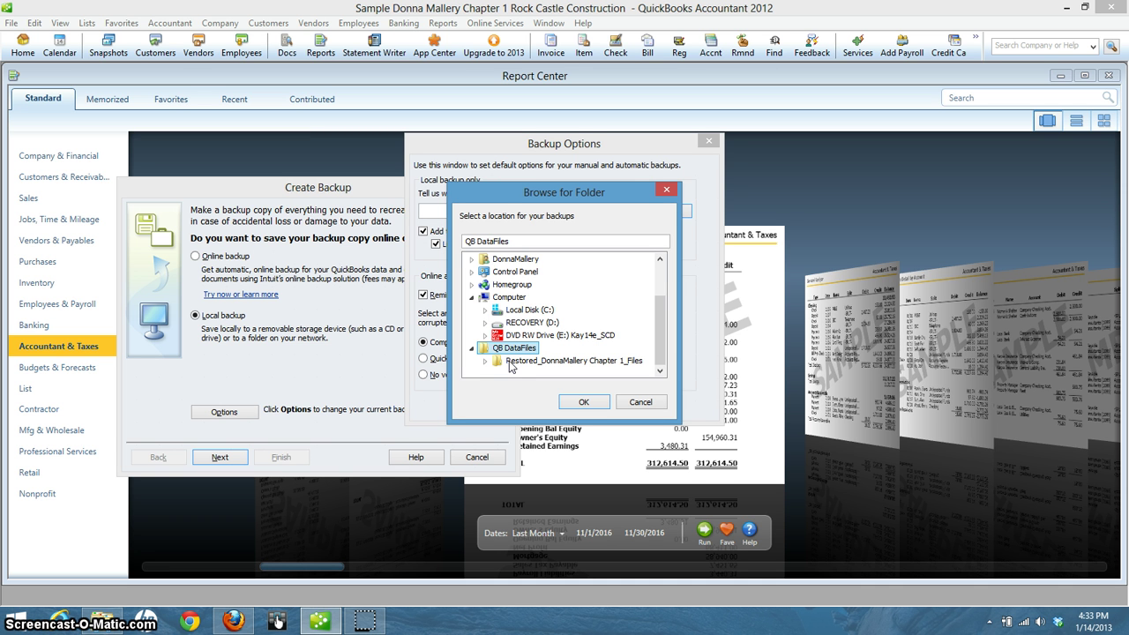
click(509, 361)
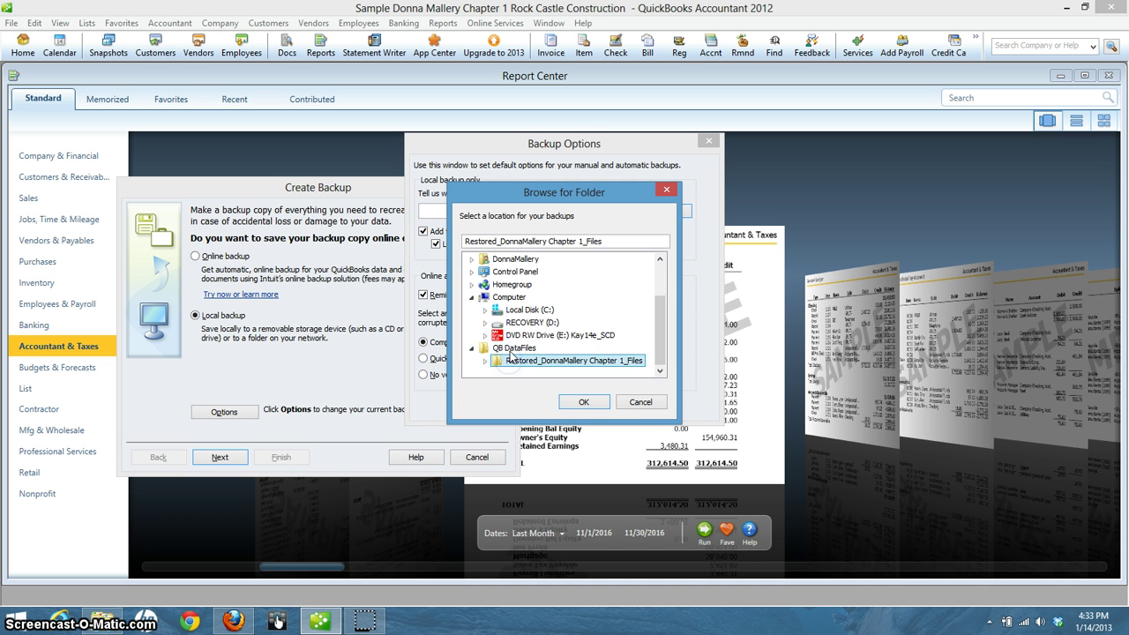
click(512, 350)
double_click(511, 349)
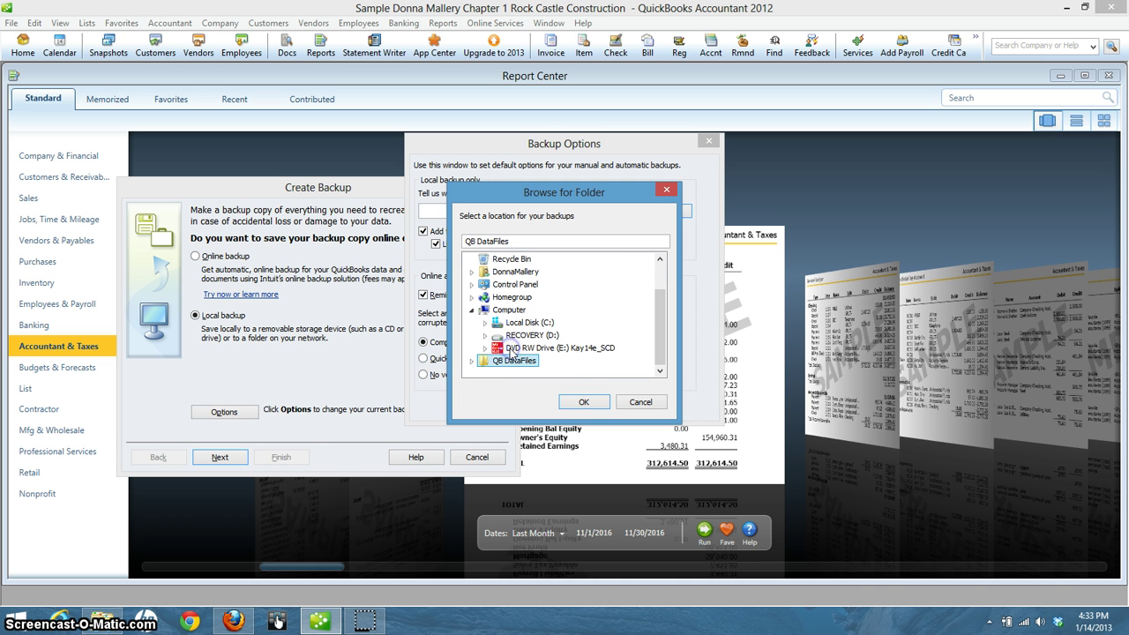
click(582, 403)
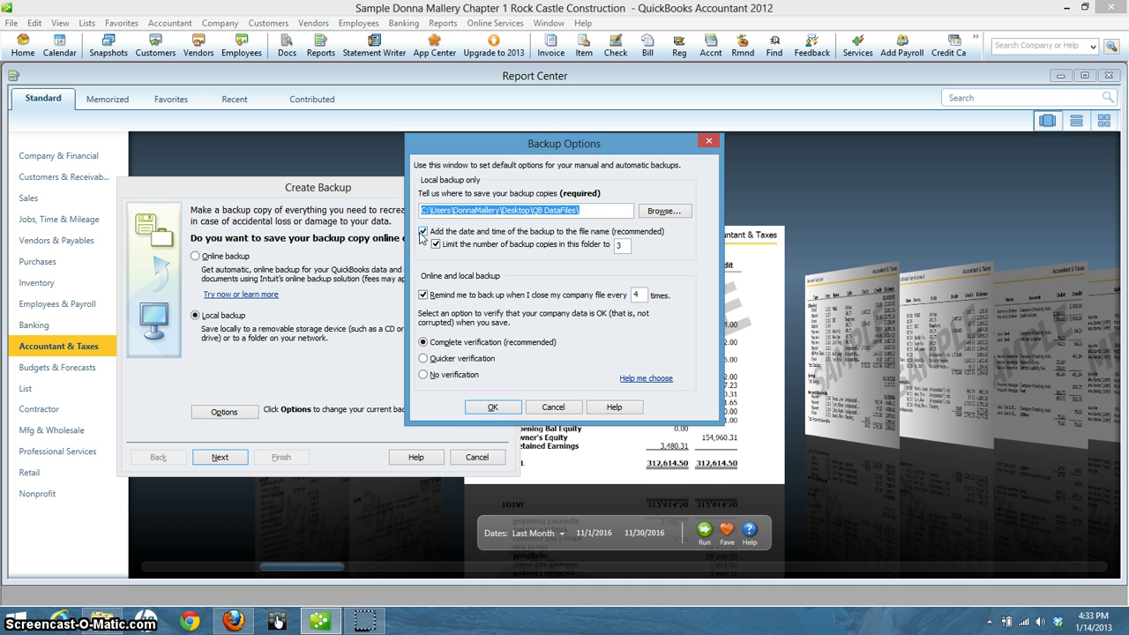
Set the backup reminder to every 1 time the company file closes, and accept the options with the chosen location.
click(639, 296)
double_click(638, 296)
text(1)
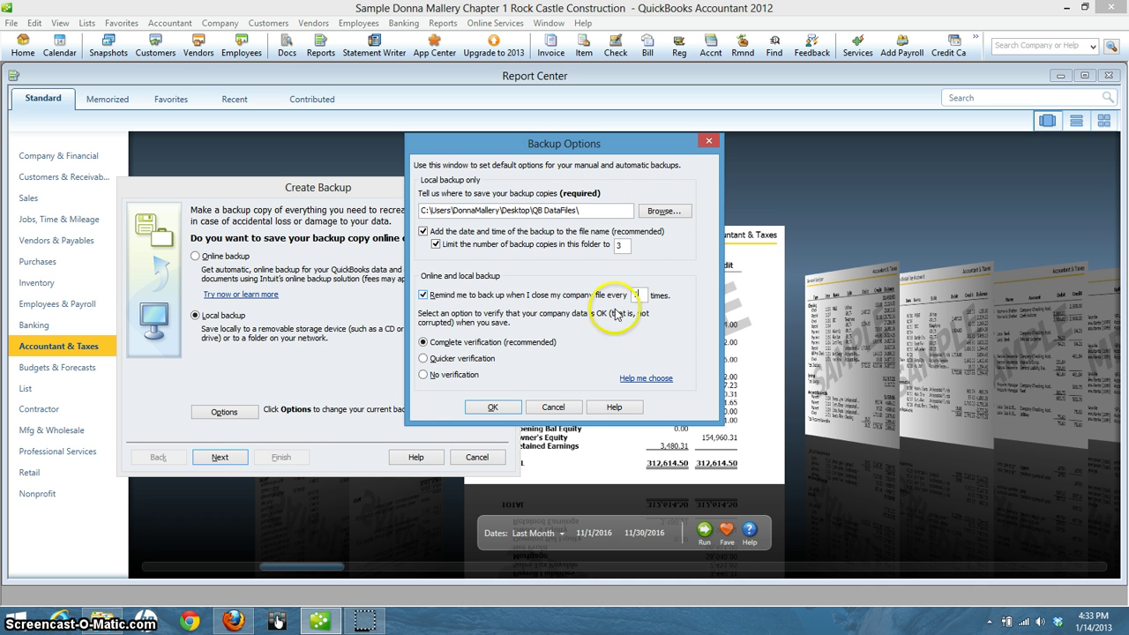
key(Tab)
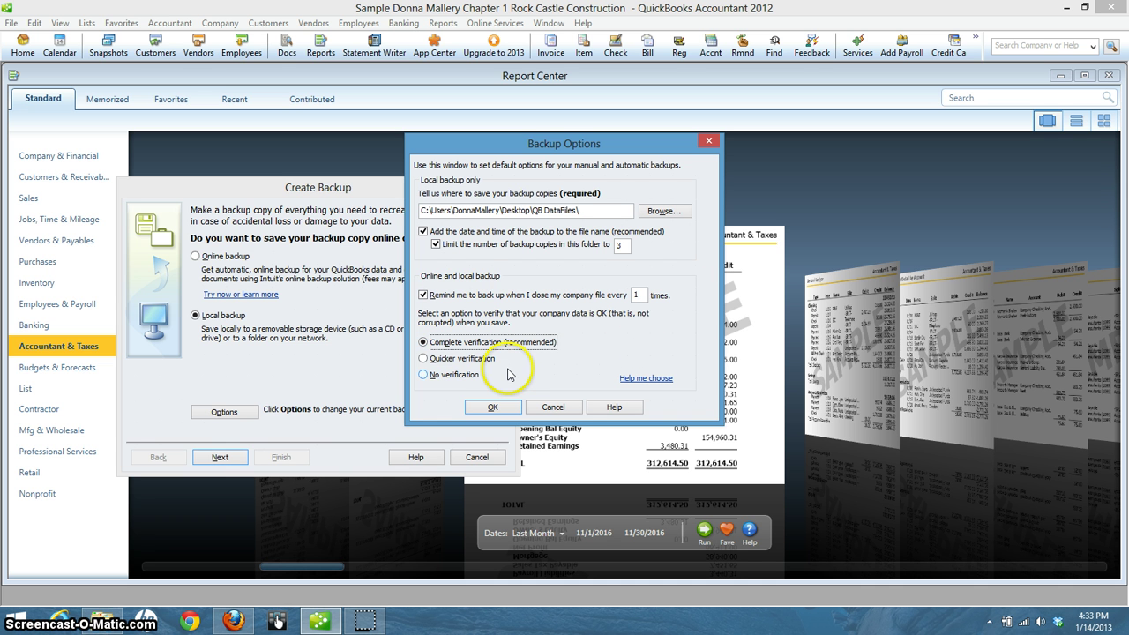
click(492, 409)
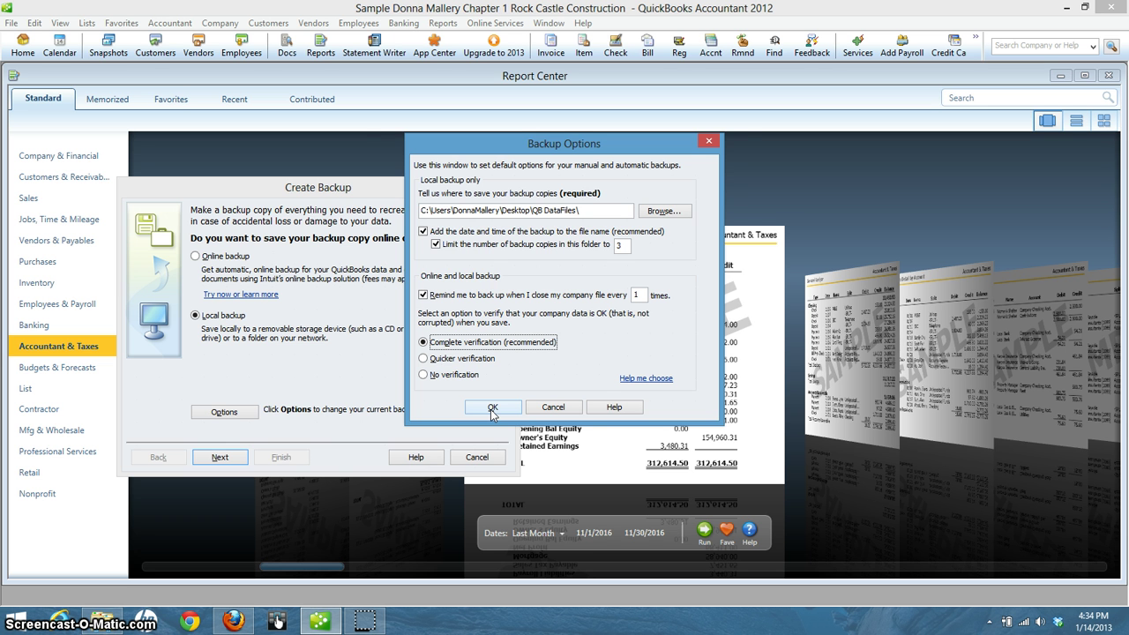
click(493, 408)
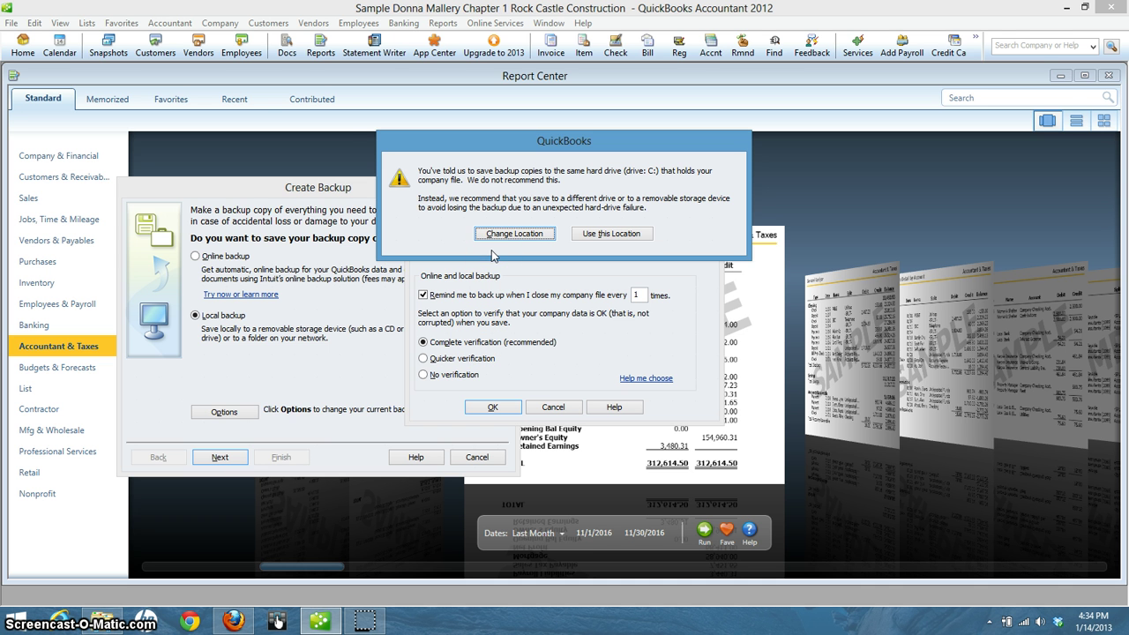
click(614, 236)
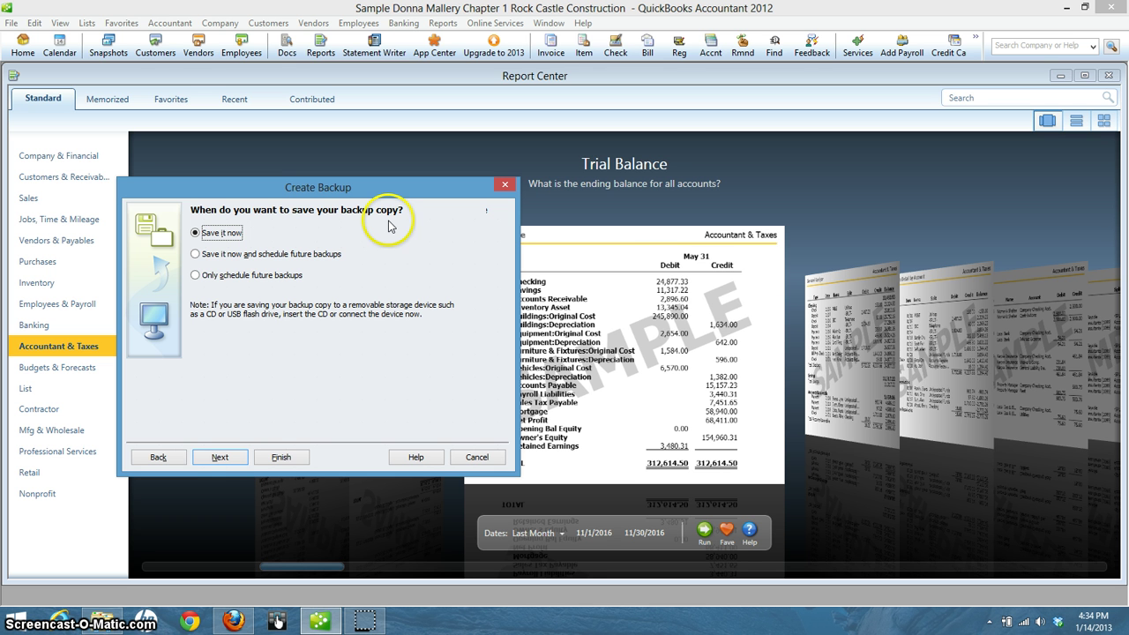
Save the backup copy now in QB DataFiles as a QBW Backup (*.QBB) under the proposed file name.
click(216, 460)
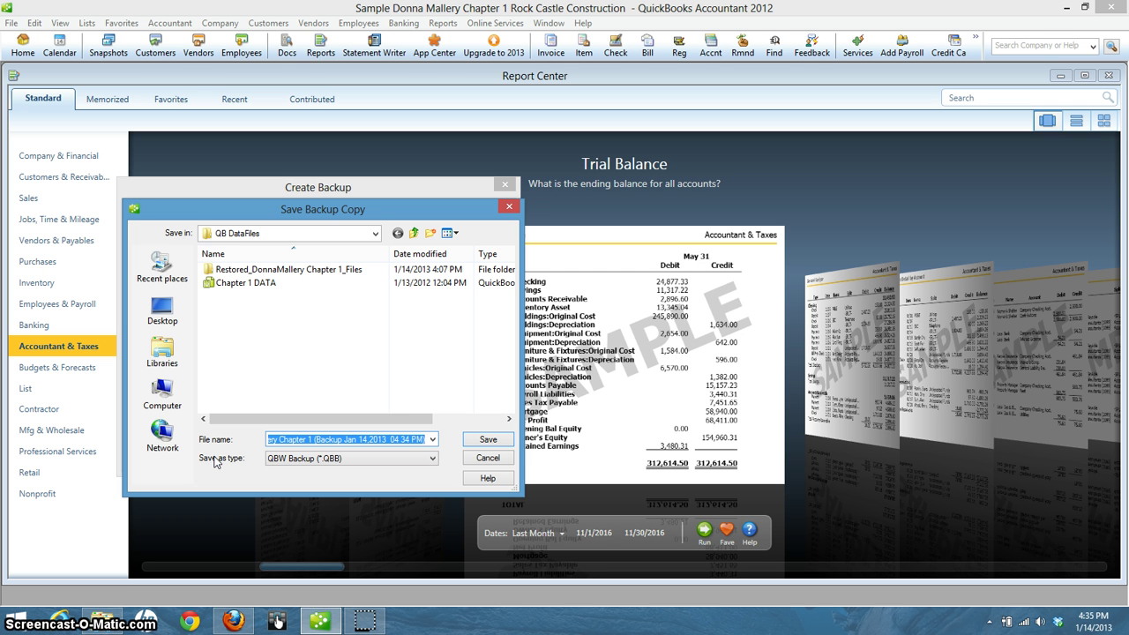
click(372, 439)
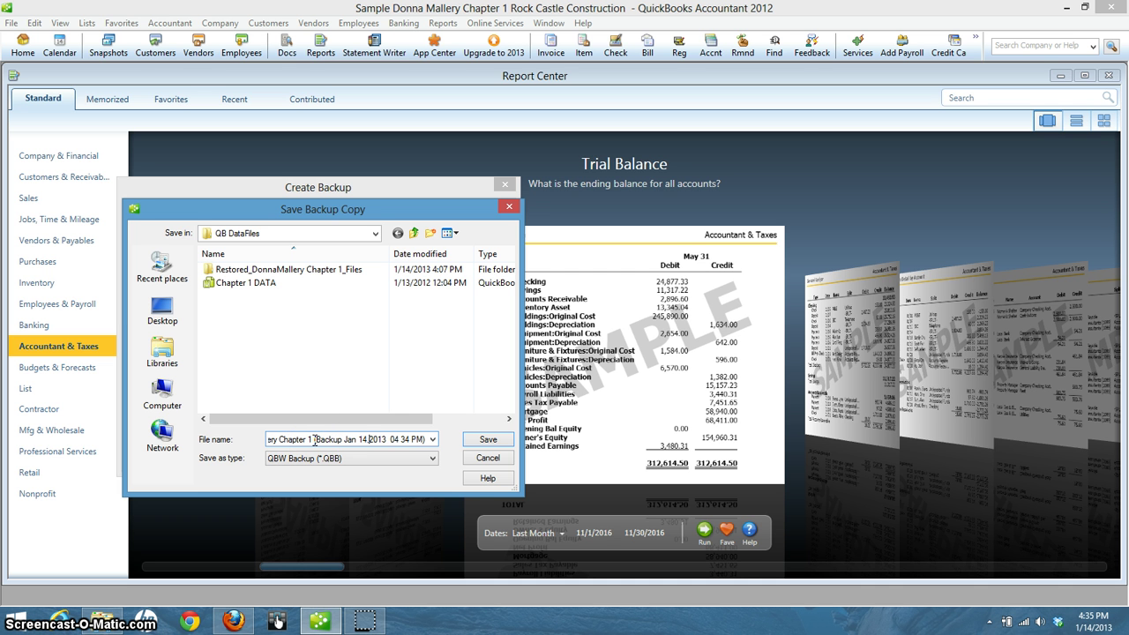
drag(315, 440, 431, 444)
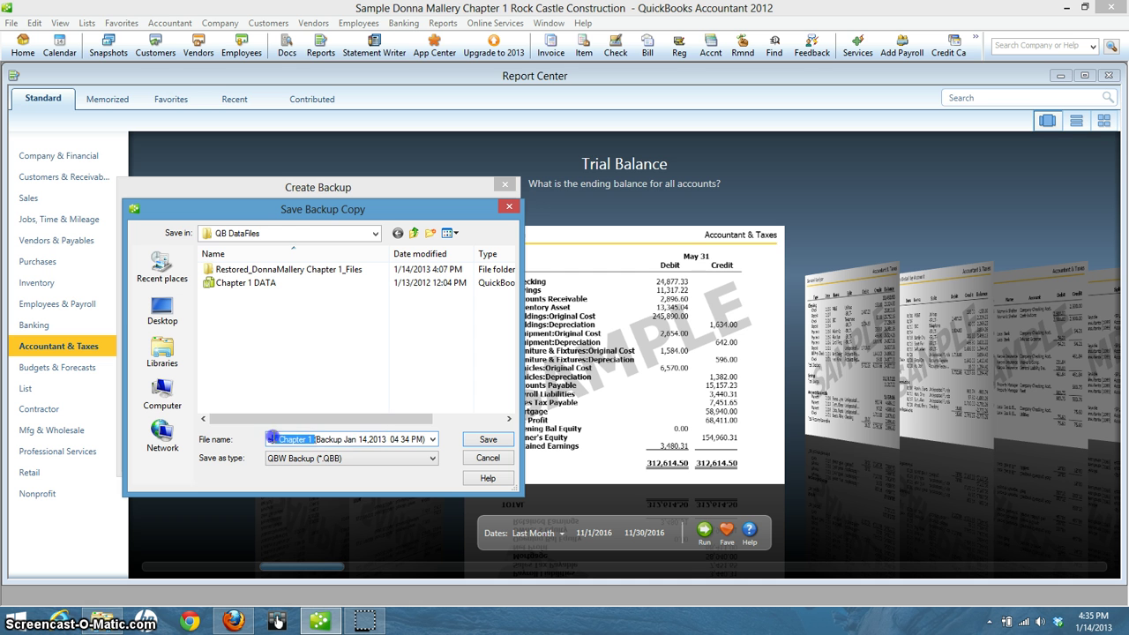
click(313, 441)
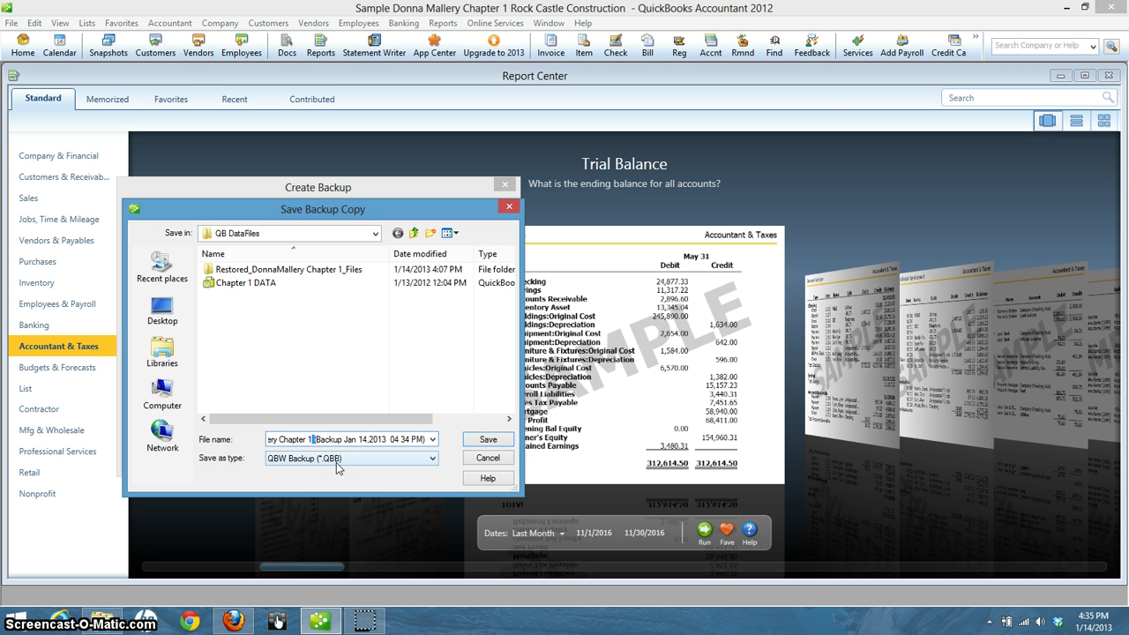
click(491, 439)
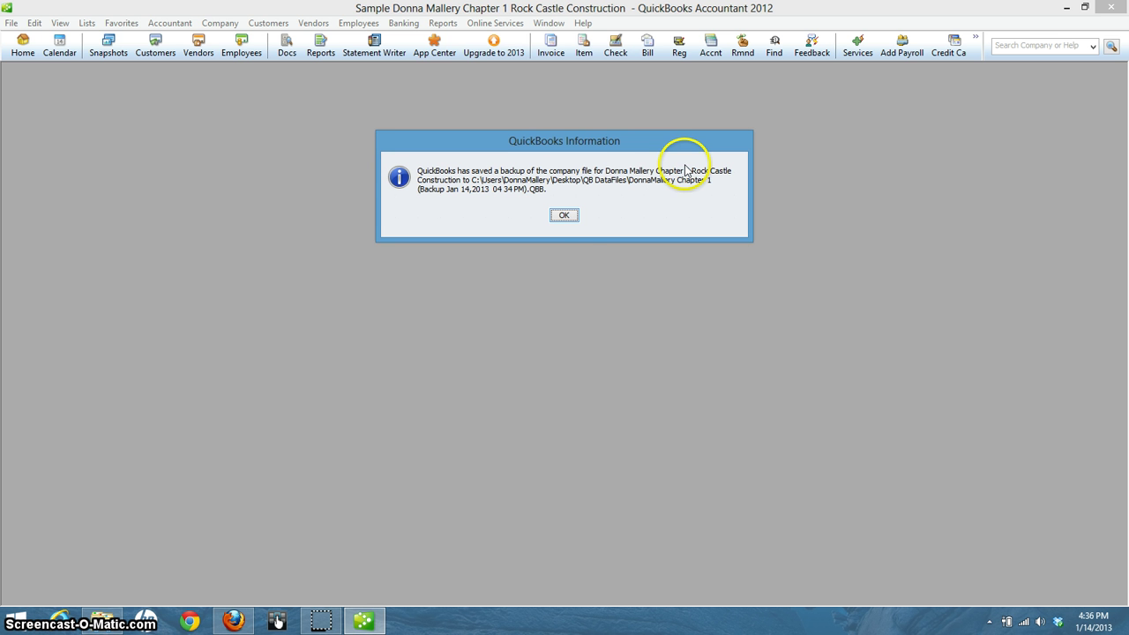
click(563, 216)
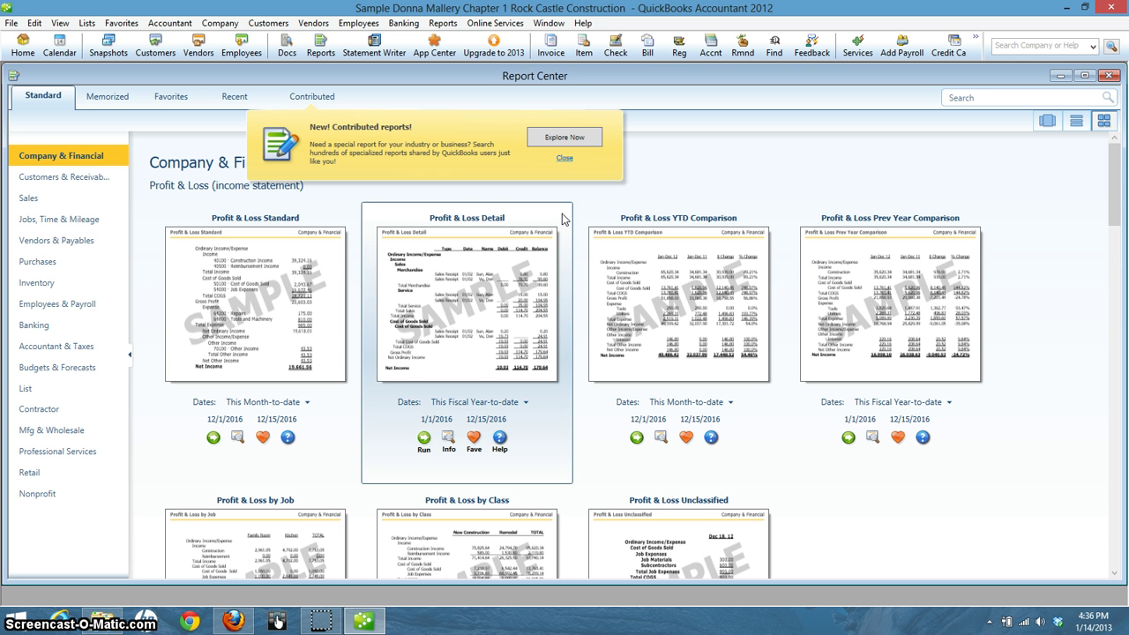
Exit QuickBooks and open the QB DataFiles folder on the desktop in File Explorer.
click(10, 23)
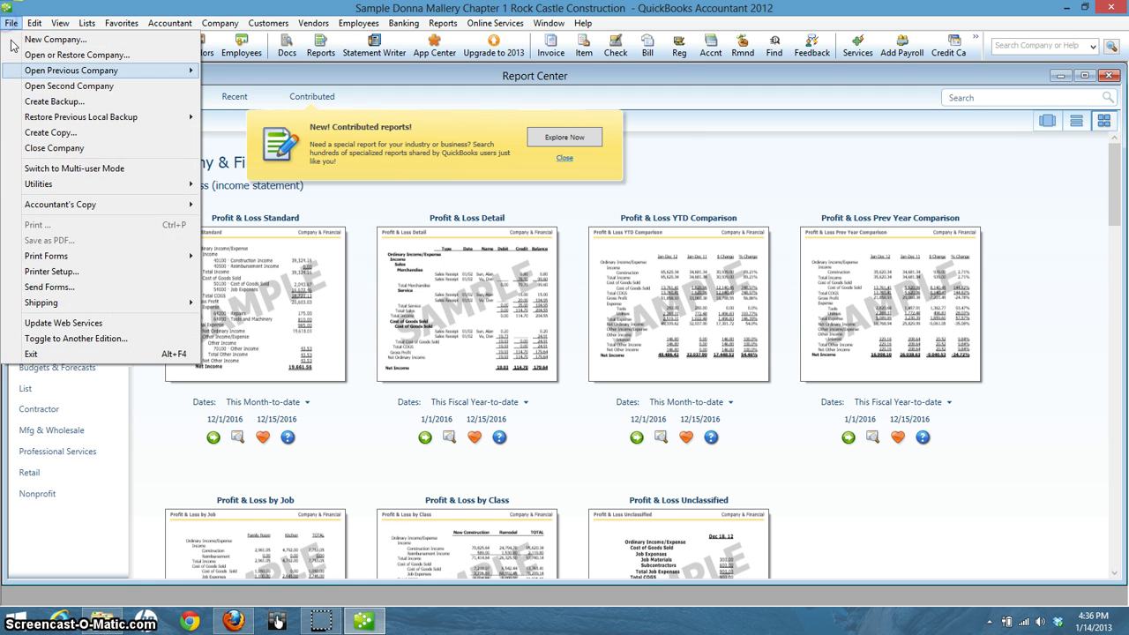
click(35, 354)
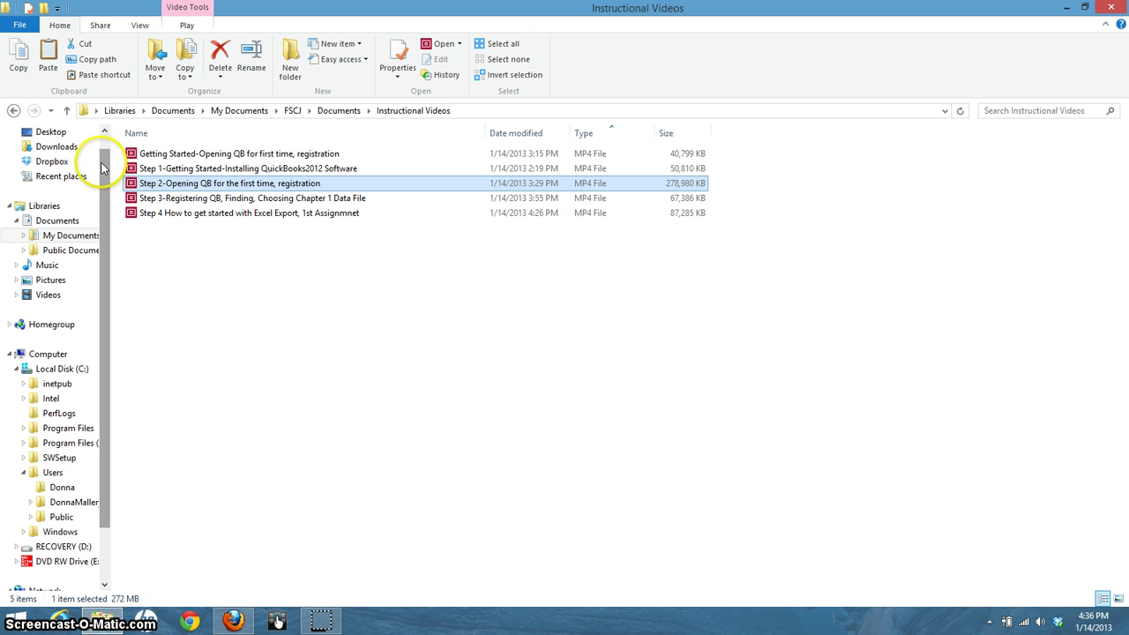
click(51, 130)
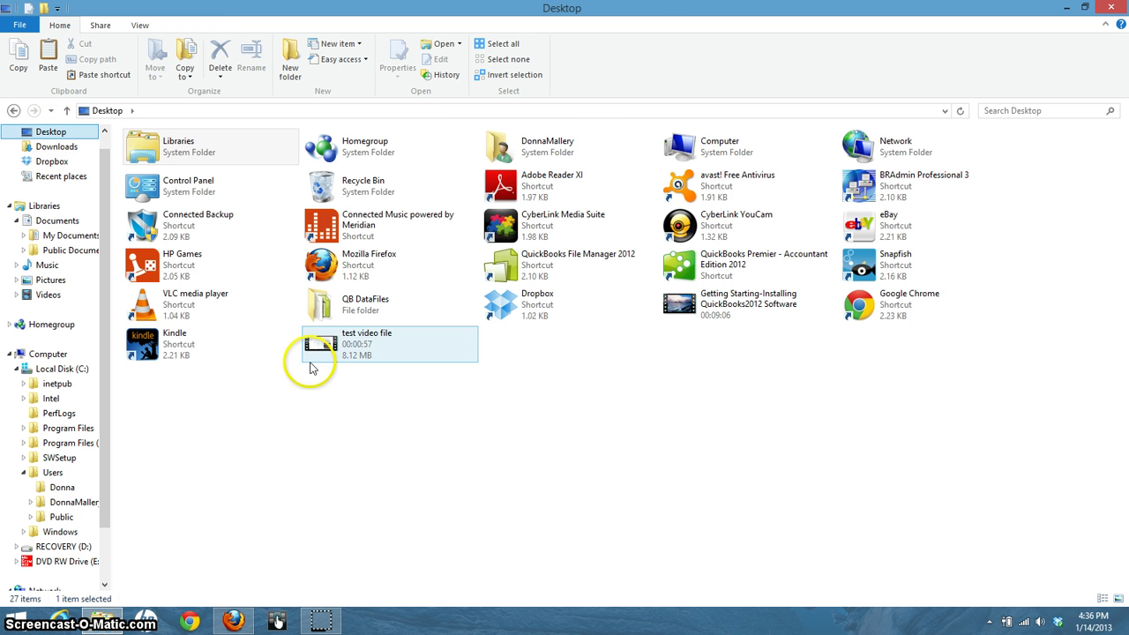
double_click(320, 308)
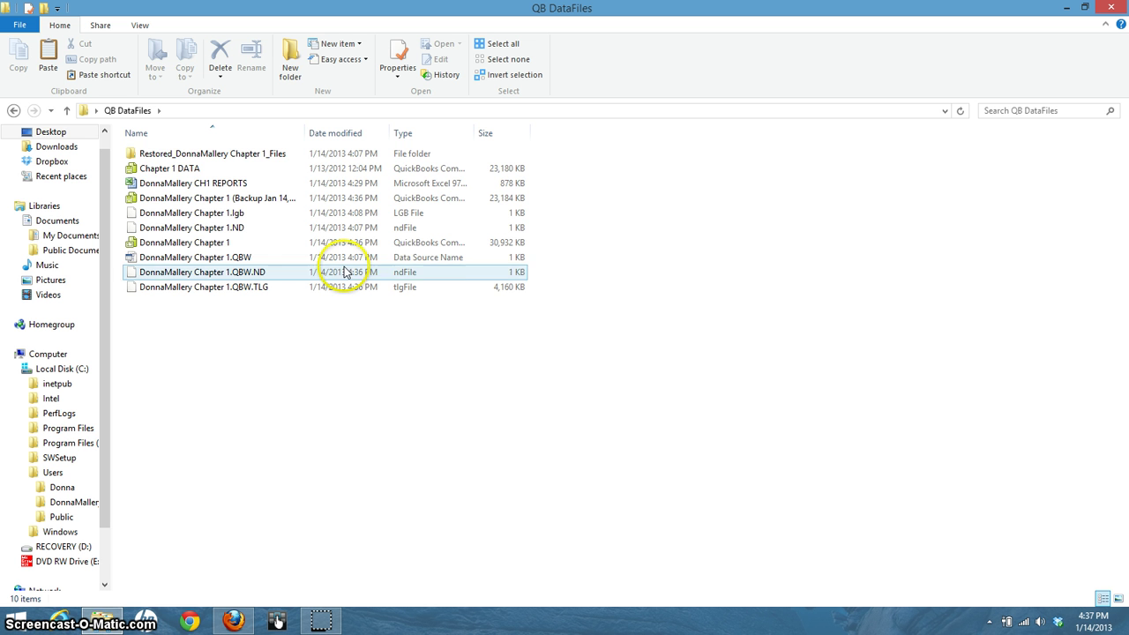
Widen the Name and Type columns of the QB DataFiles file list until the full file names and types are readable.
click(312, 166)
drag(305, 133, 373, 150)
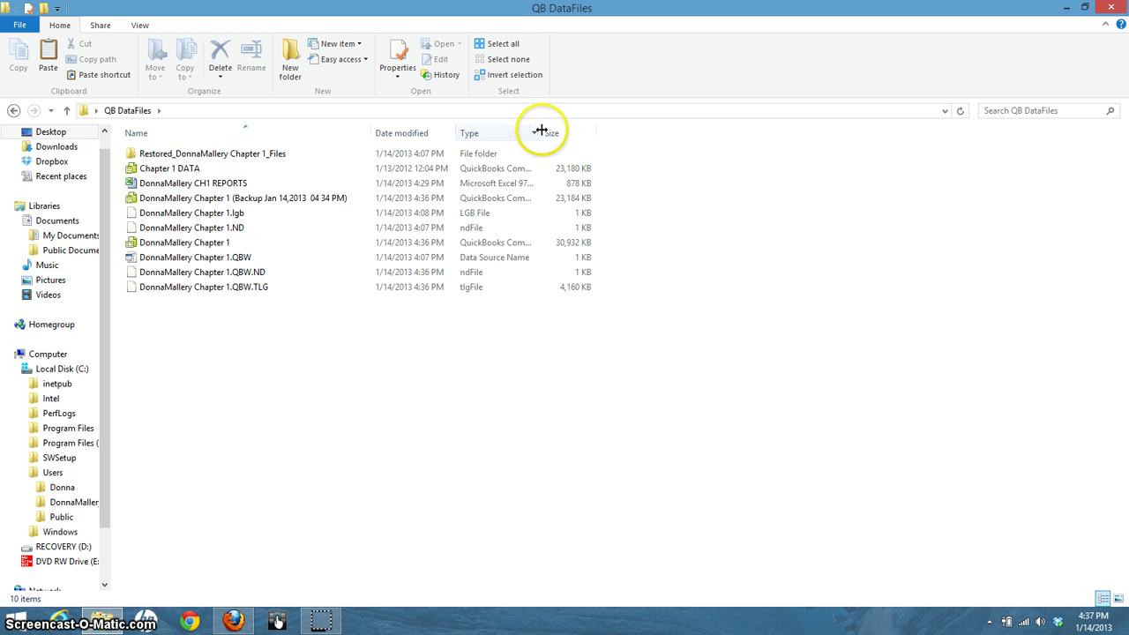
drag(540, 132, 668, 151)
Compare the types and sizes of the Chapter 1 DATA backup, the new dated Chapter 1 backup and the Chapter 1 company file.
click(486, 197)
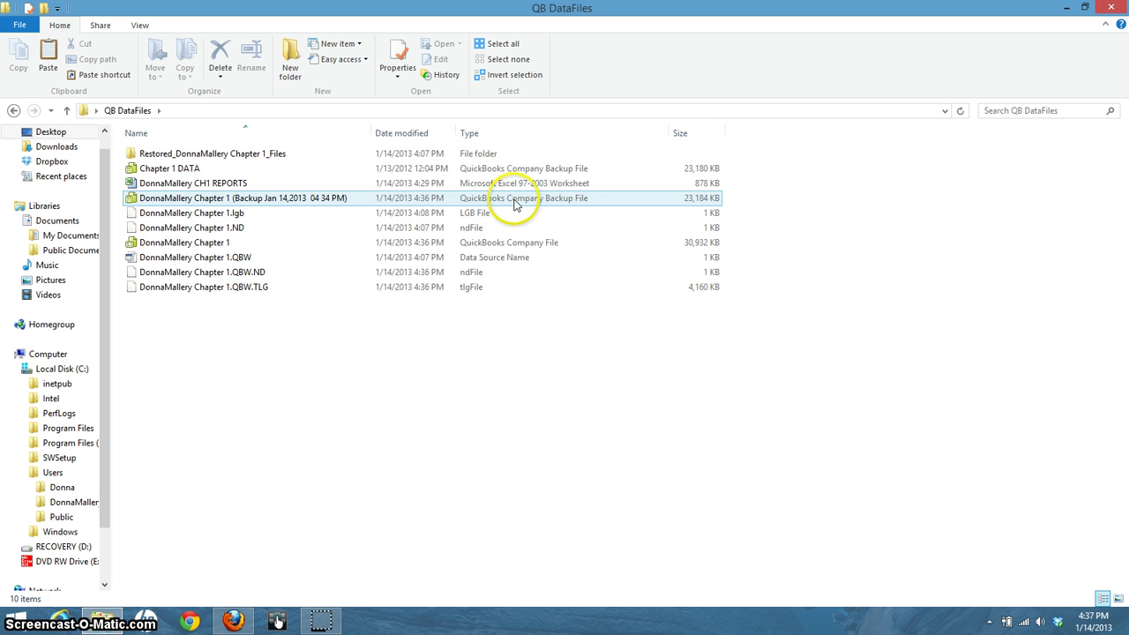
click(505, 170)
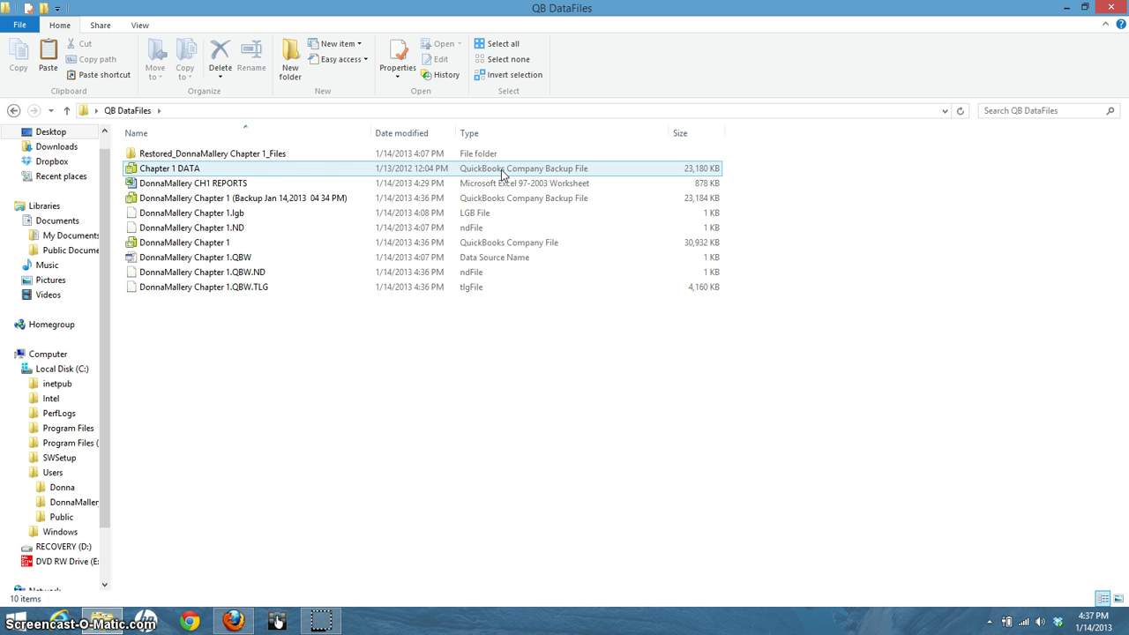
click(250, 199)
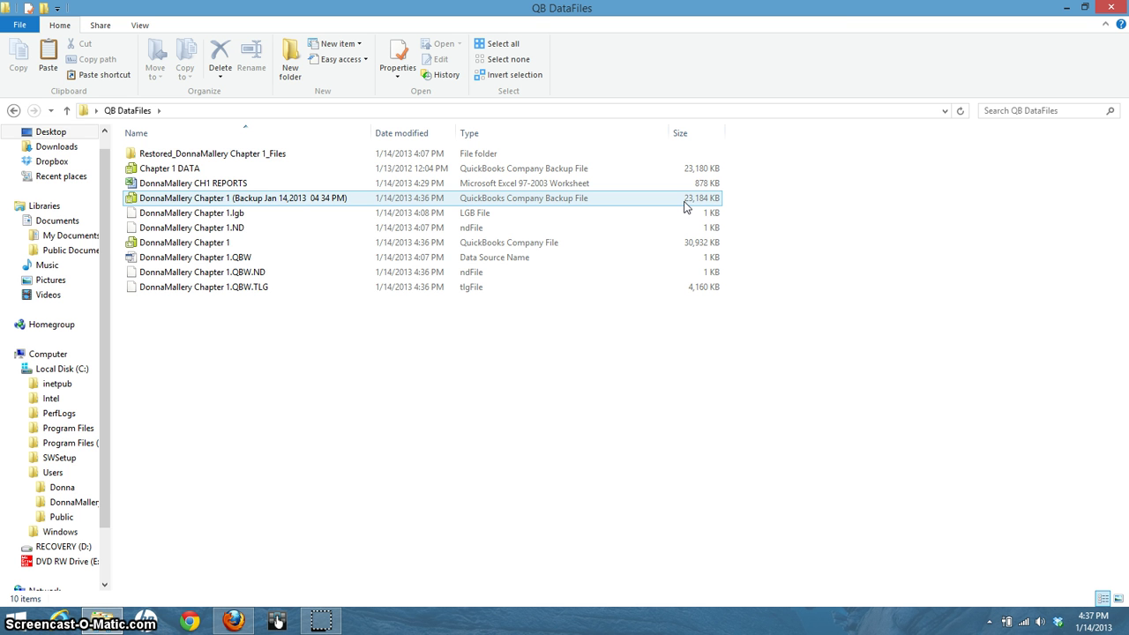
click(497, 244)
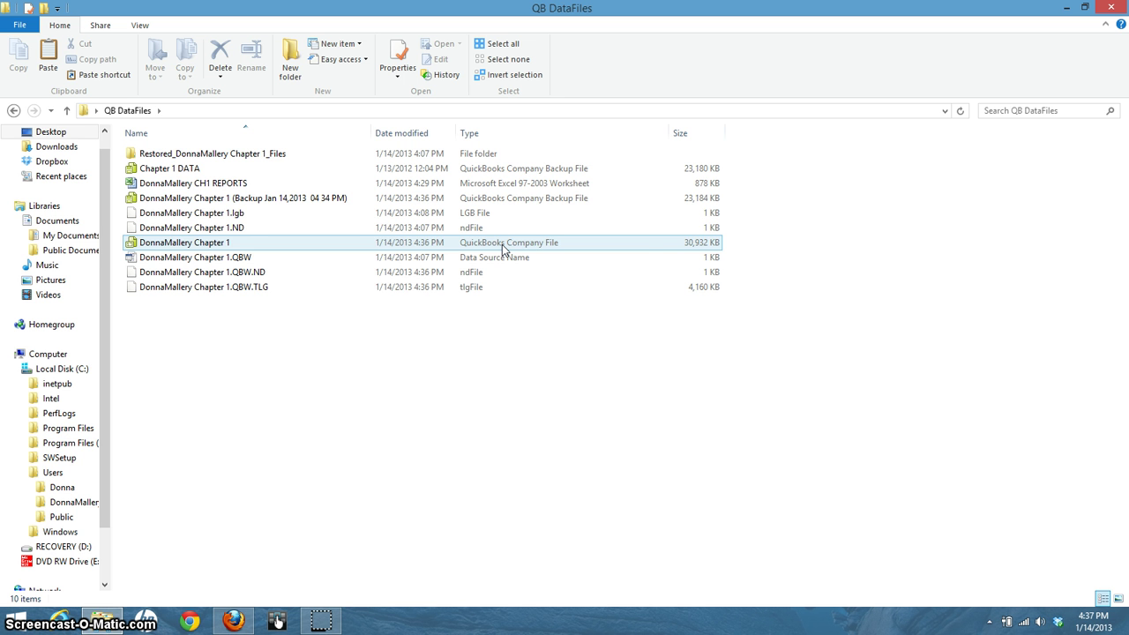
click(663, 258)
click(705, 244)
click(694, 246)
click(637, 399)
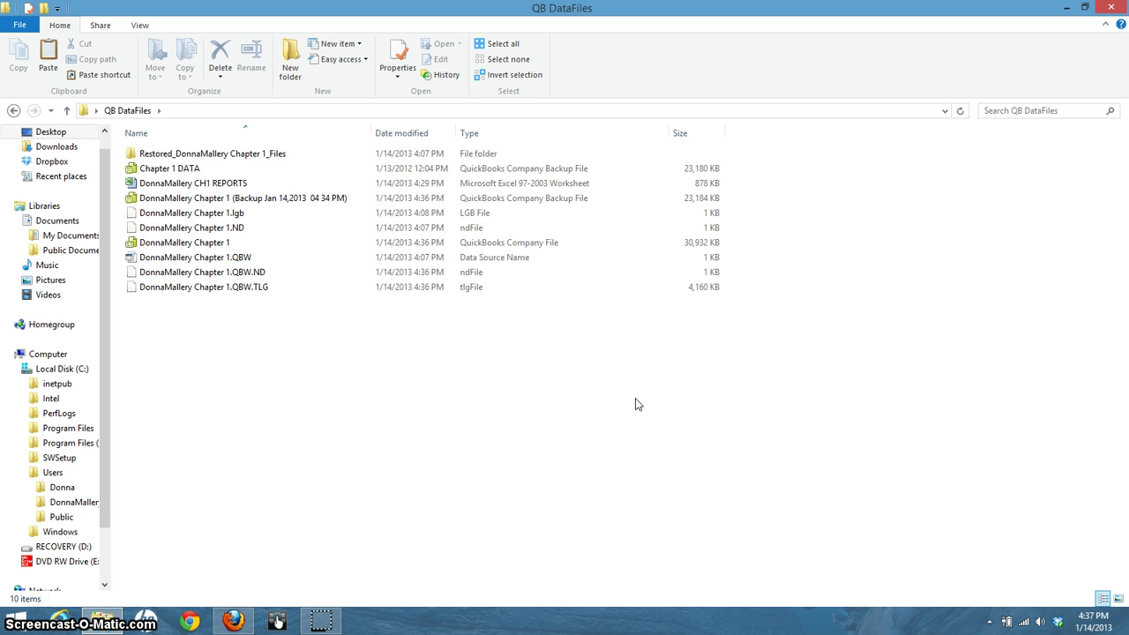
Check the CH1 REPORTS workbook and the dated Chapter 1 backup in the folder, and close the QB DataFiles window.
click(181, 184)
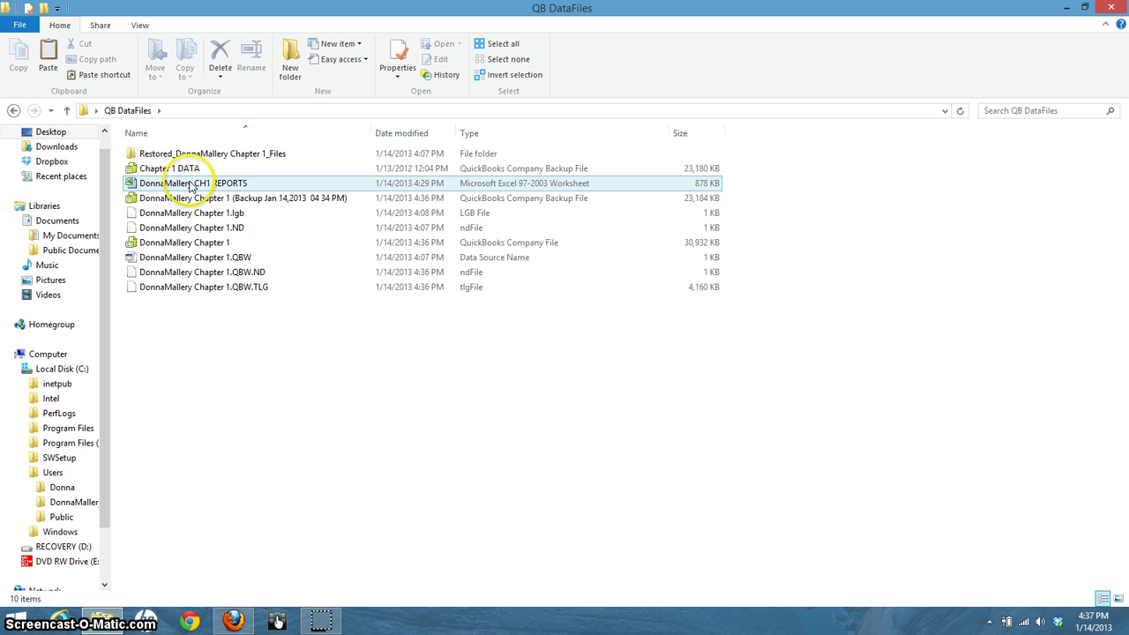
click(242, 199)
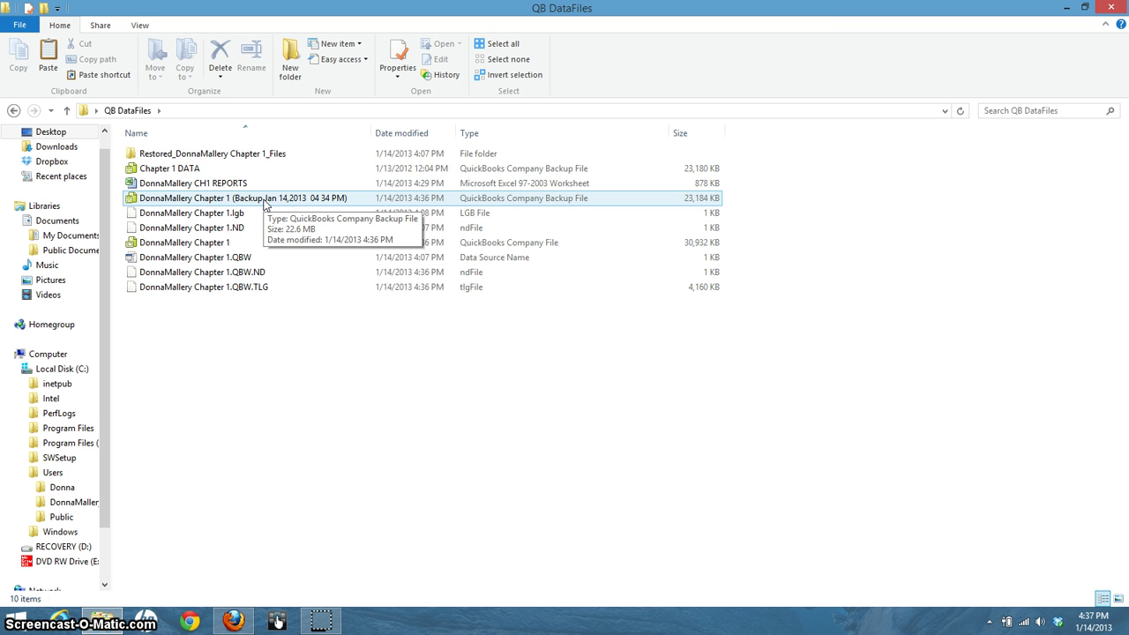
click(517, 353)
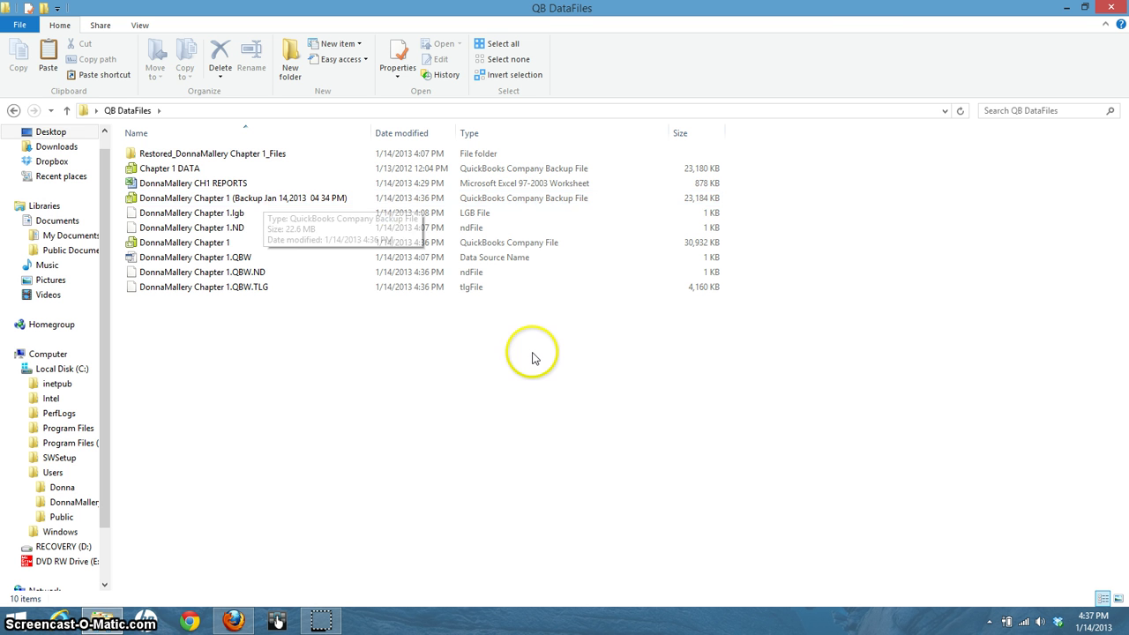
click(1114, 7)
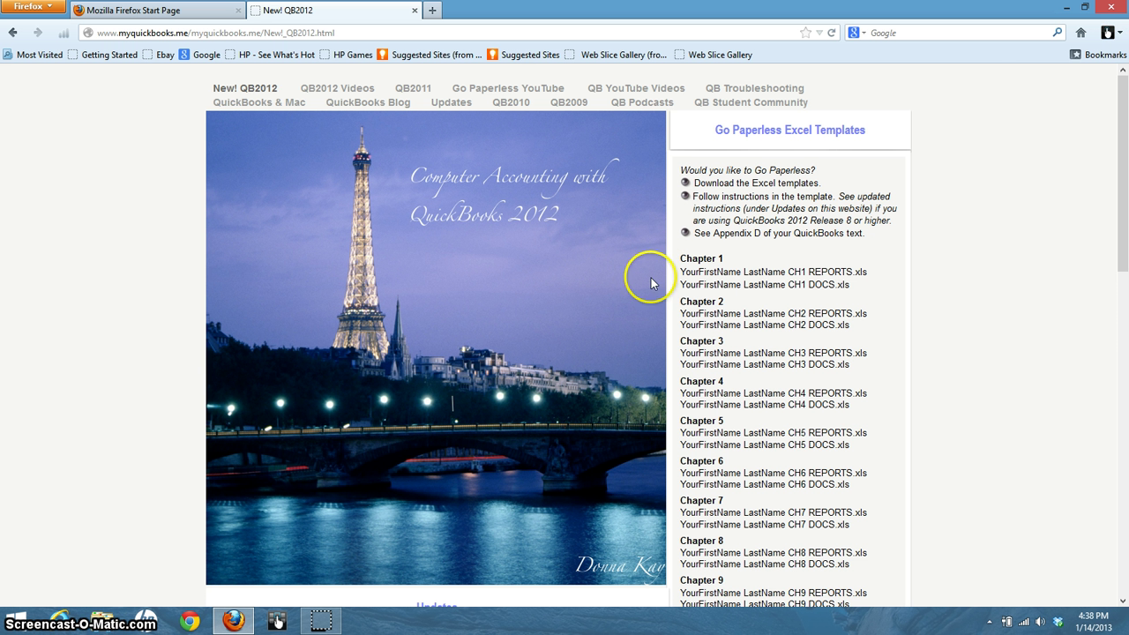